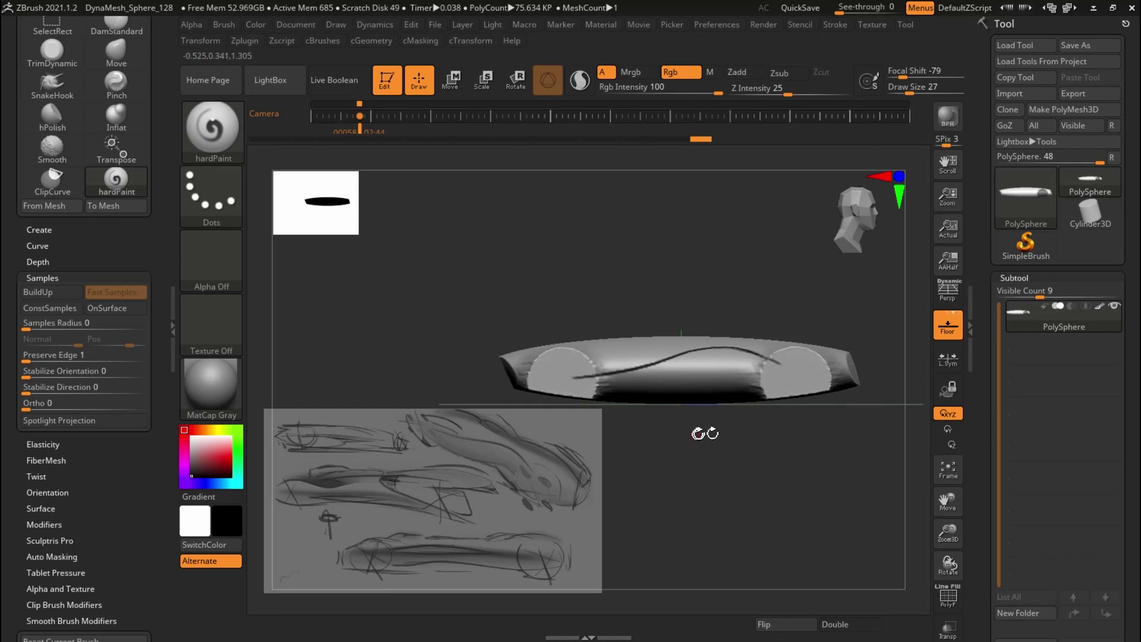
Build up the car body's side with the ClayBuildup brush beneath the painted shoulder line
left_click_drag(699, 434, 736, 463)
left_click_drag(851, 450, 840, 451)
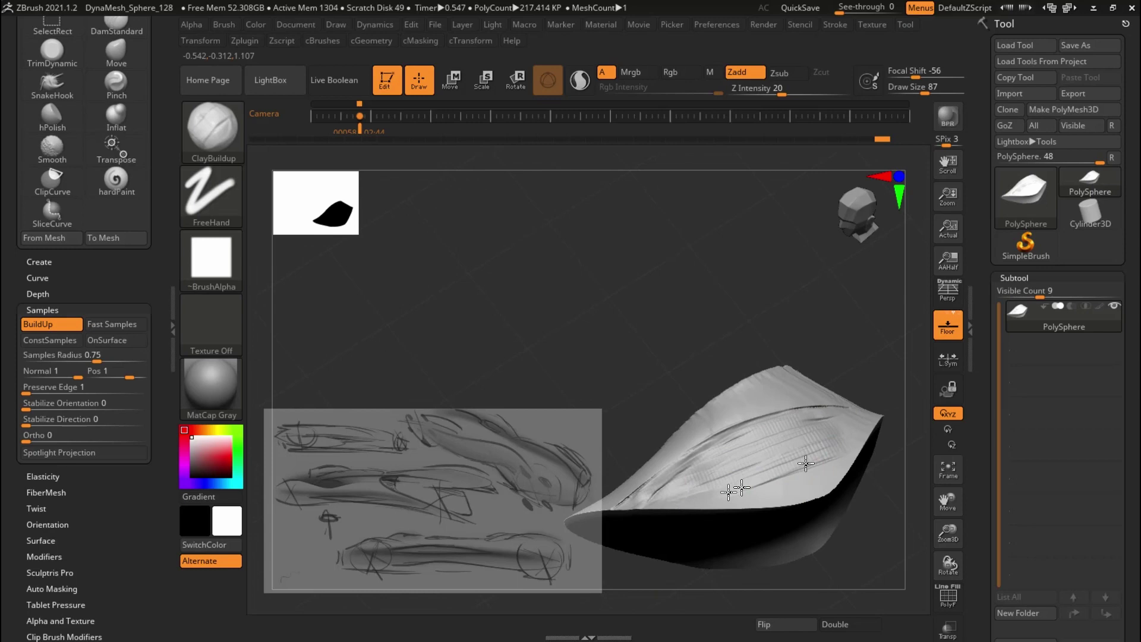
mouse_move(874, 476)
left_mouse_down()
mouse_move(866, 441)
mouse_move(843, 494)
left_mouse_up()
left_click_drag(828, 428, 712, 455)
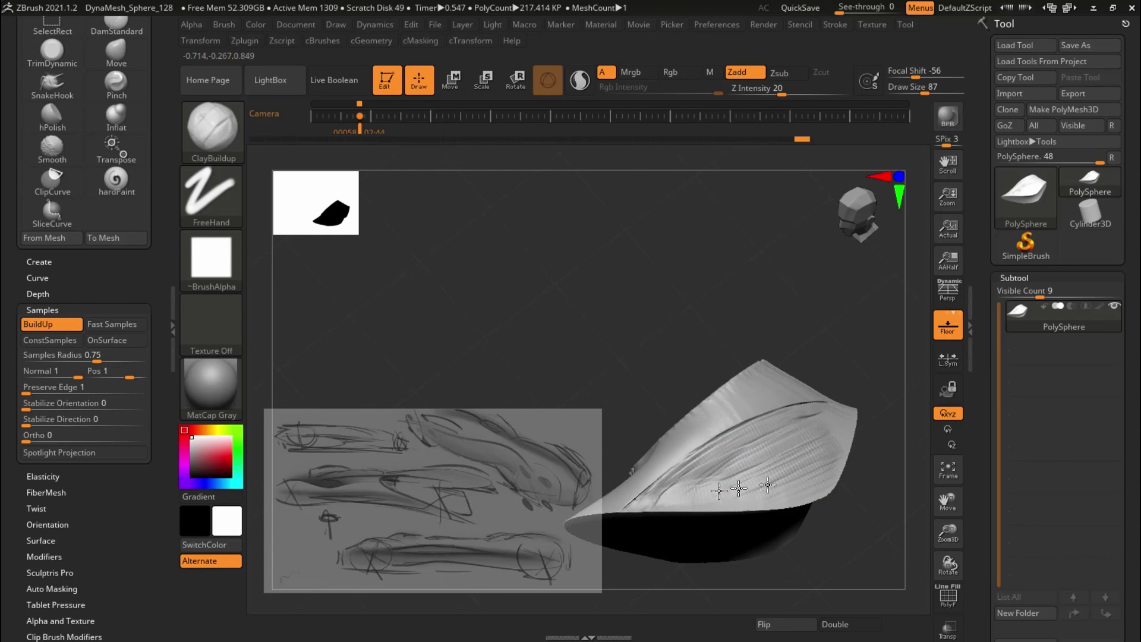
mouse_move(768, 485)
right_mouse_down()
mouse_move(836, 439)
mouse_move(821, 494)
mouse_move(779, 499)
mouse_move(809, 457)
right_mouse_up()
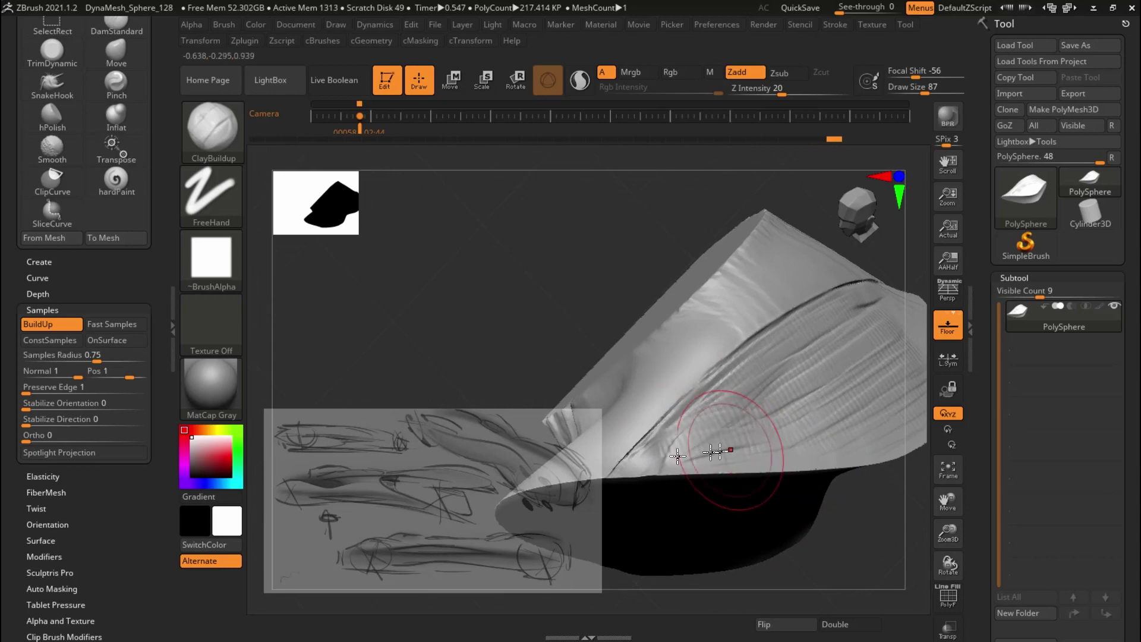
mouse_move(791, 463)
right_mouse_down()
mouse_move(843, 471)
mouse_move(811, 489)
mouse_move(736, 446)
right_mouse_up()
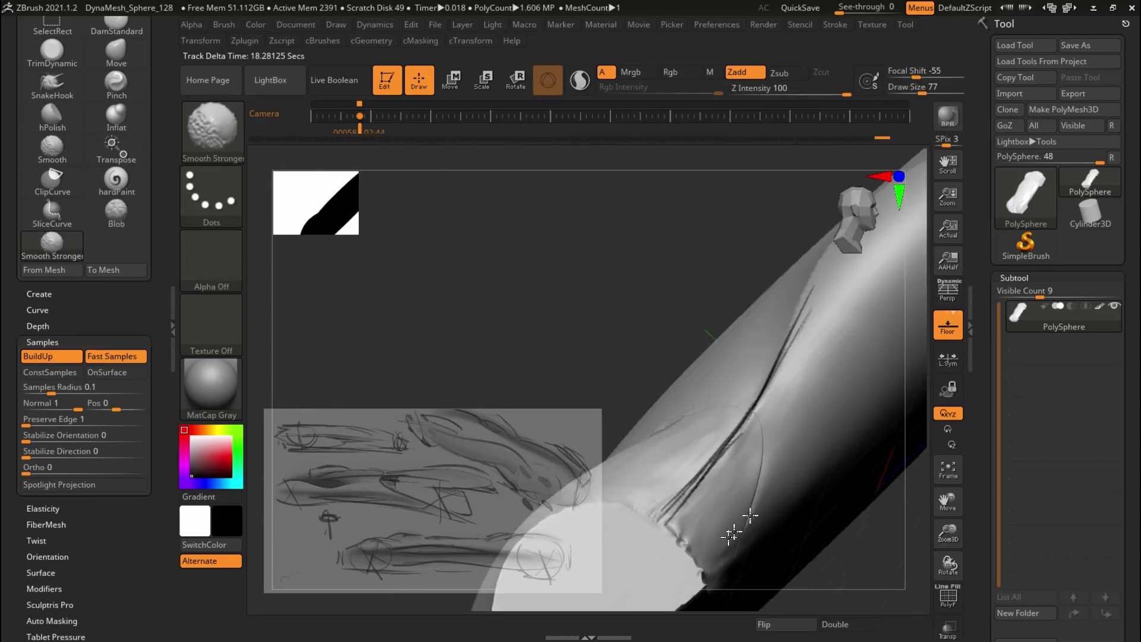
Smooth the bodywork around the shoulder crease and wheel arch with the Smooth Stronger brush
right_click_drag(726, 520, 688, 488)
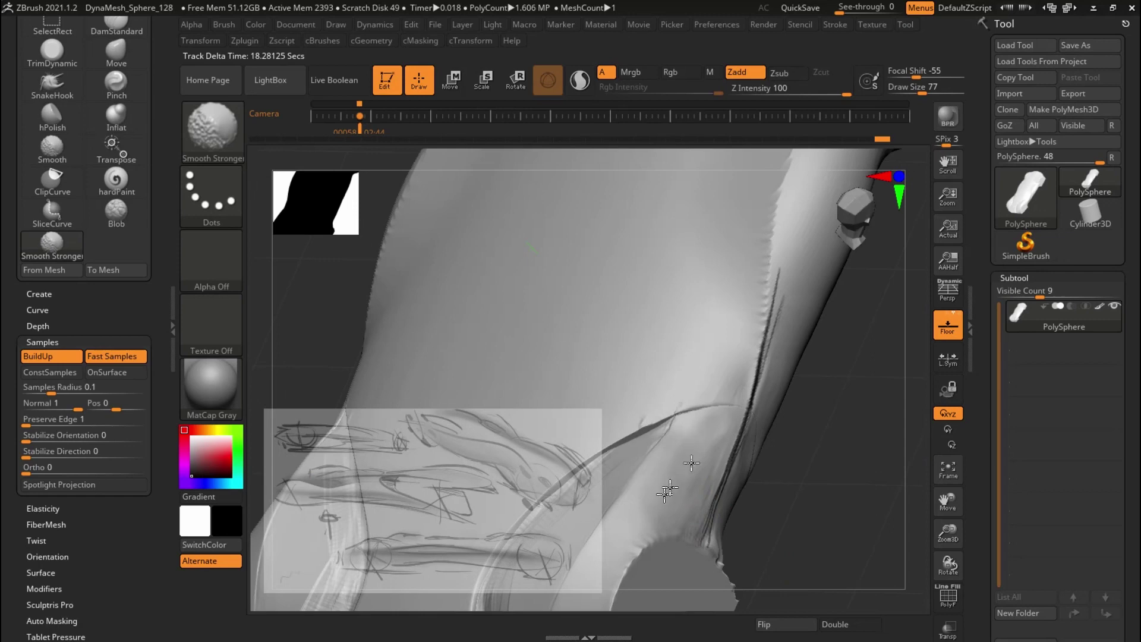
mouse_move(773, 512)
left_mouse_down()
mouse_move(779, 544)
mouse_move(779, 460)
mouse_move(842, 503)
left_mouse_up()
right_click_drag(844, 505, 822, 545)
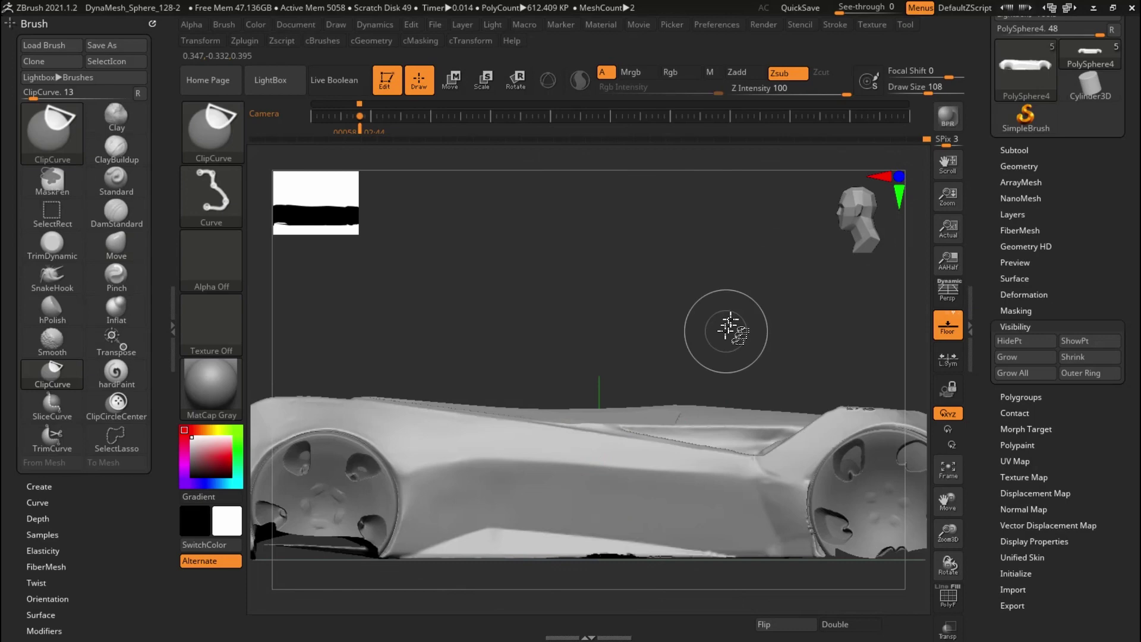
mouse_move(732, 331)
right_mouse_down()
mouse_move(739, 286)
mouse_move(732, 395)
mouse_move(705, 339)
mouse_move(715, 300)
mouse_move(751, 300)
mouse_move(737, 395)
mouse_move(640, 510)
mouse_move(637, 420)
mouse_move(634, 525)
mouse_move(691, 400)
mouse_move(627, 402)
mouse_move(610, 385)
mouse_move(618, 335)
mouse_move(604, 333)
mouse_move(613, 364)
mouse_move(593, 308)
mouse_move(612, 359)
mouse_move(612, 342)
mouse_move(584, 323)
mouse_move(597, 331)
mouse_move(567, 413)
mouse_move(616, 459)
mouse_move(769, 462)
mouse_move(693, 466)
mouse_move(677, 482)
mouse_move(673, 537)
mouse_move(672, 519)
right_mouse_up()
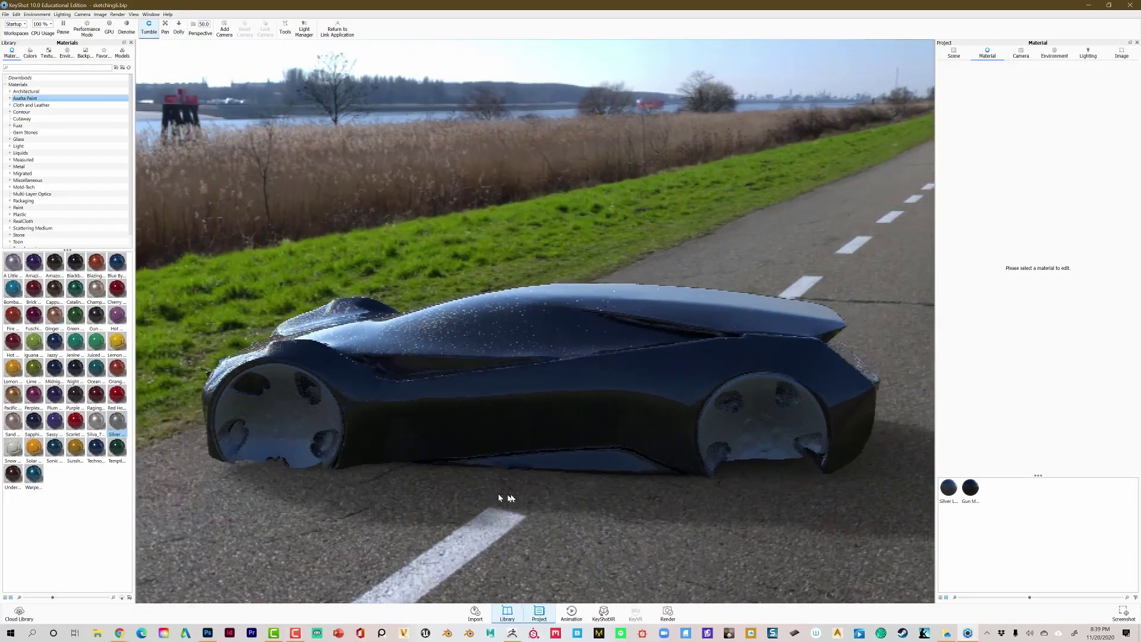
Switch to KeyShot and replace the road background behind the car with the solid grey colour #6D6D6D
left_click_drag(498, 493, 693, 490)
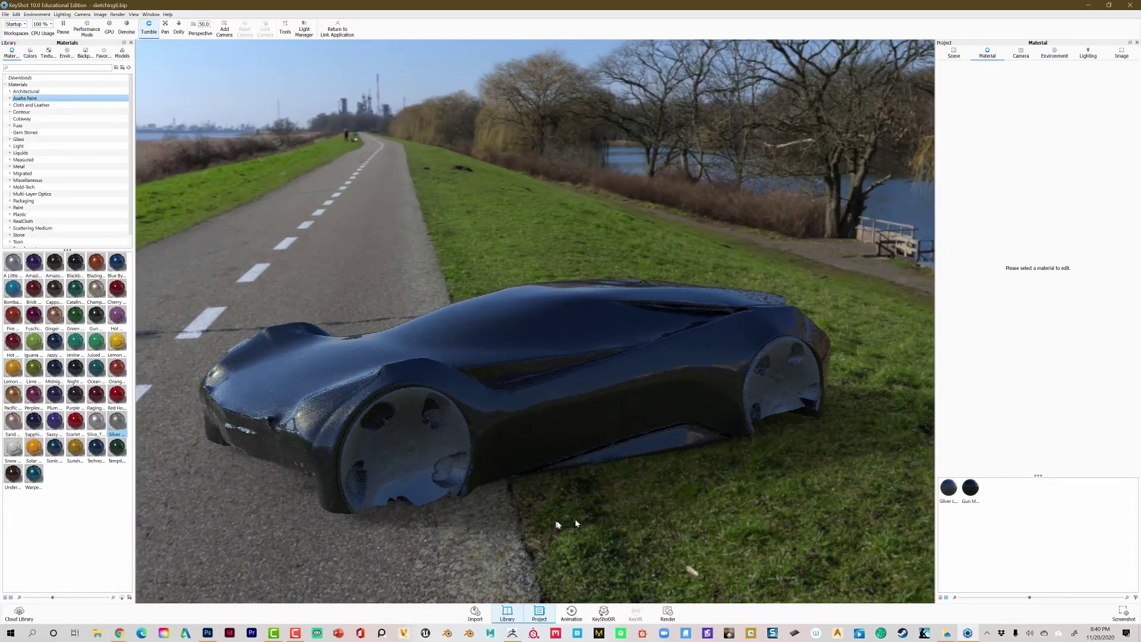
left_click_drag(576, 523, 507, 571, "ctrl")
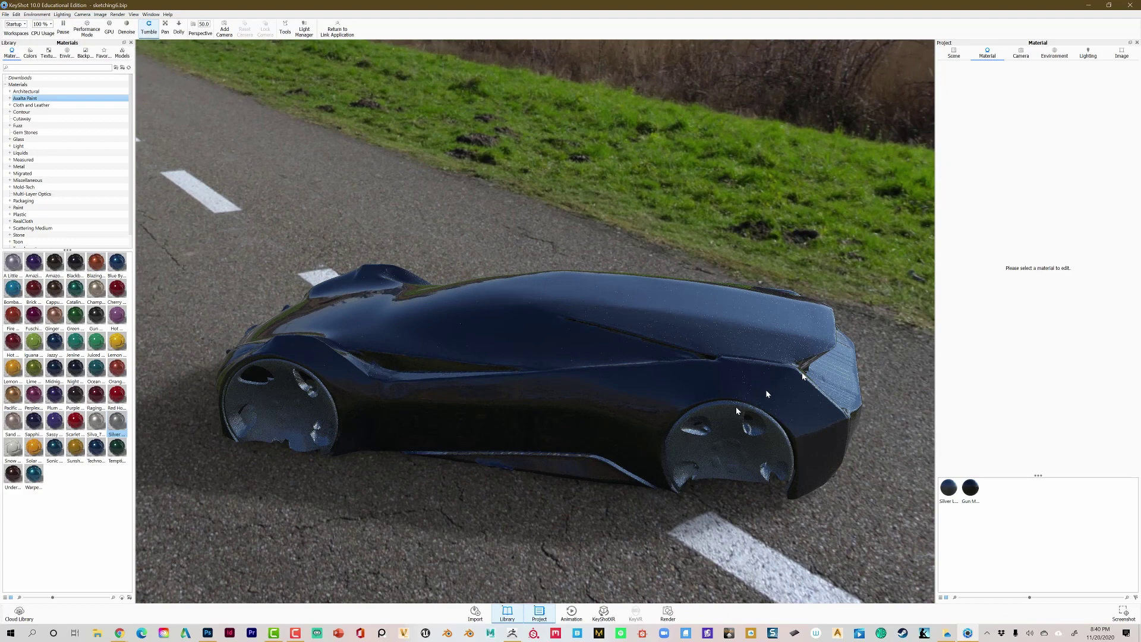
left_click(1053, 54)
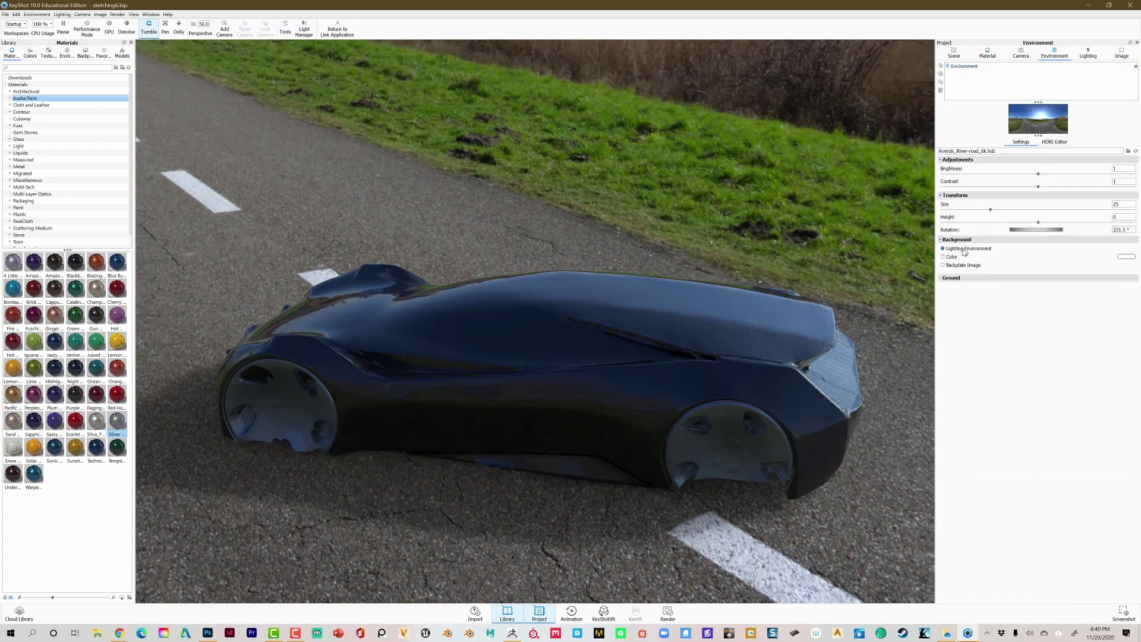
left_click(1125, 256)
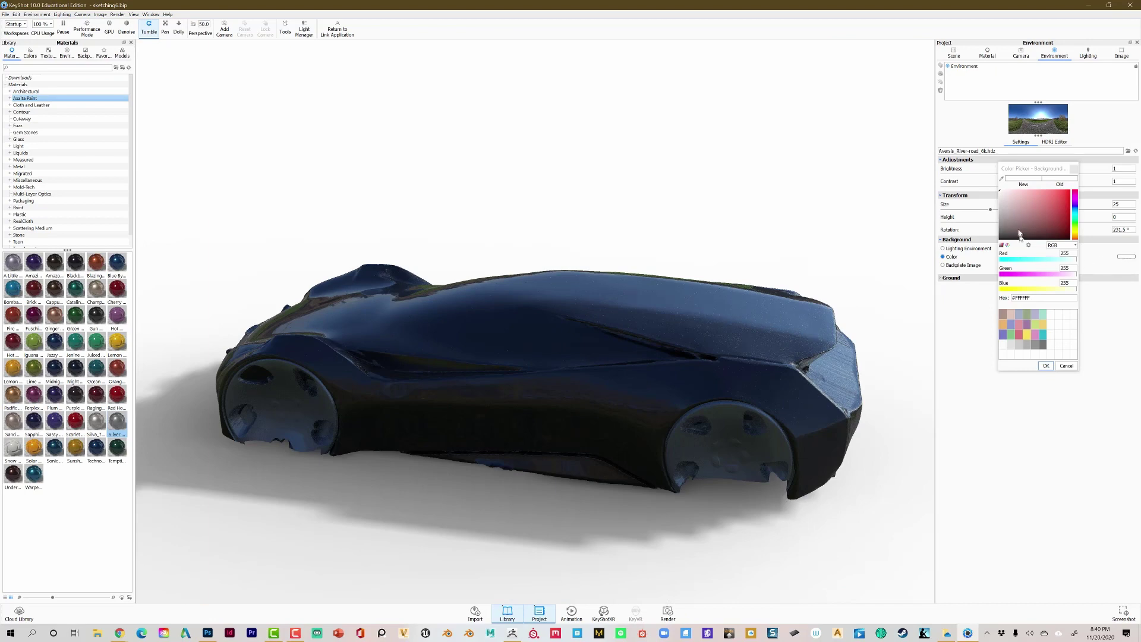
left_click_drag(1020, 234, 987, 234)
Rotate the lighting environment to 257.5° and check the reflections along the car's side
left_click_drag(870, 243, 872, 196)
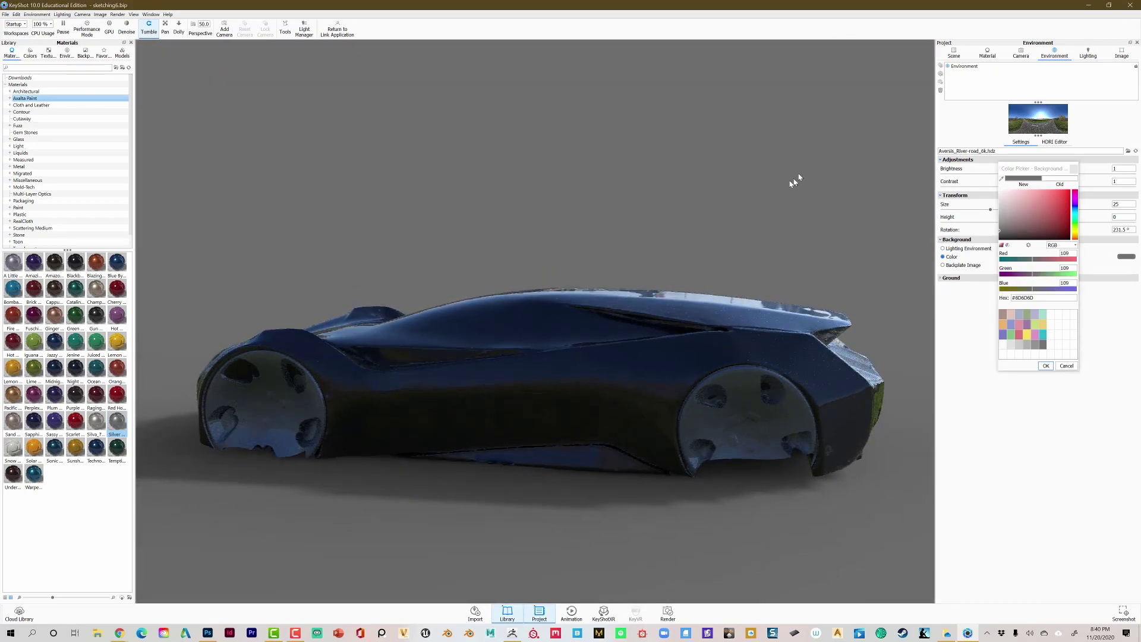
left_click_drag(814, 193, 788, 196, "ctrl")
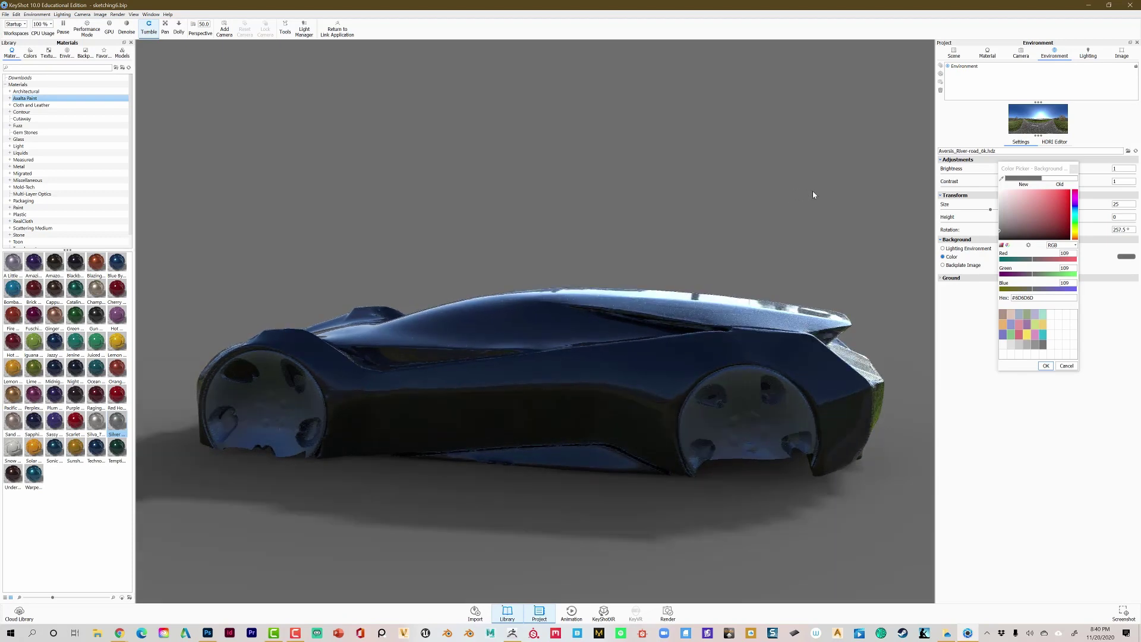
left_click_drag(831, 191, 804, 192)
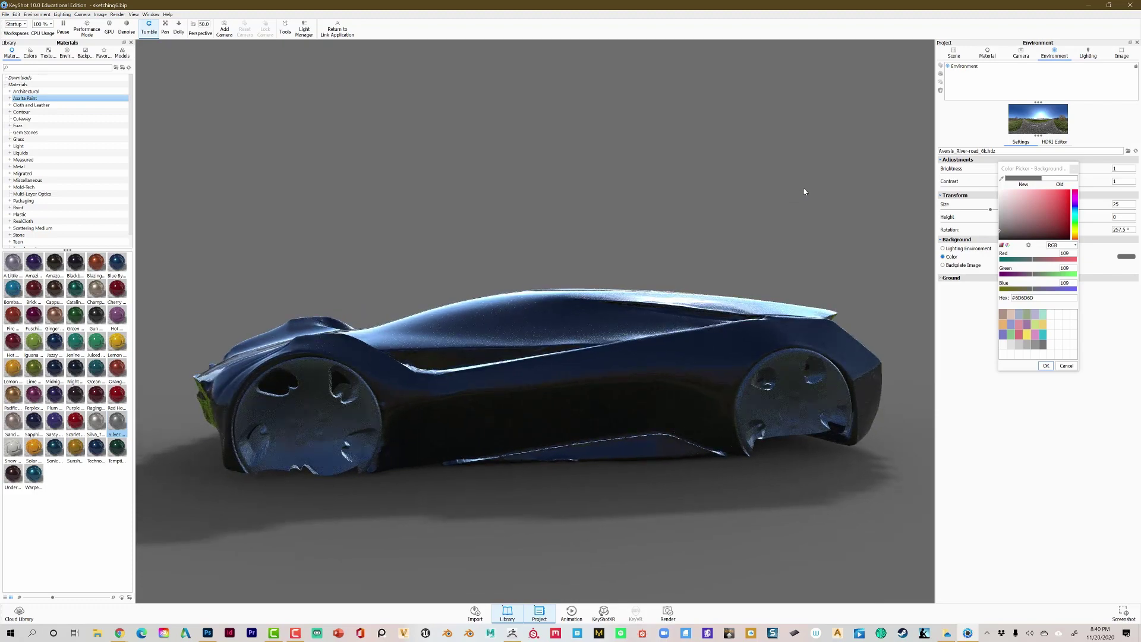
left_click_drag(804, 192, 448, 198)
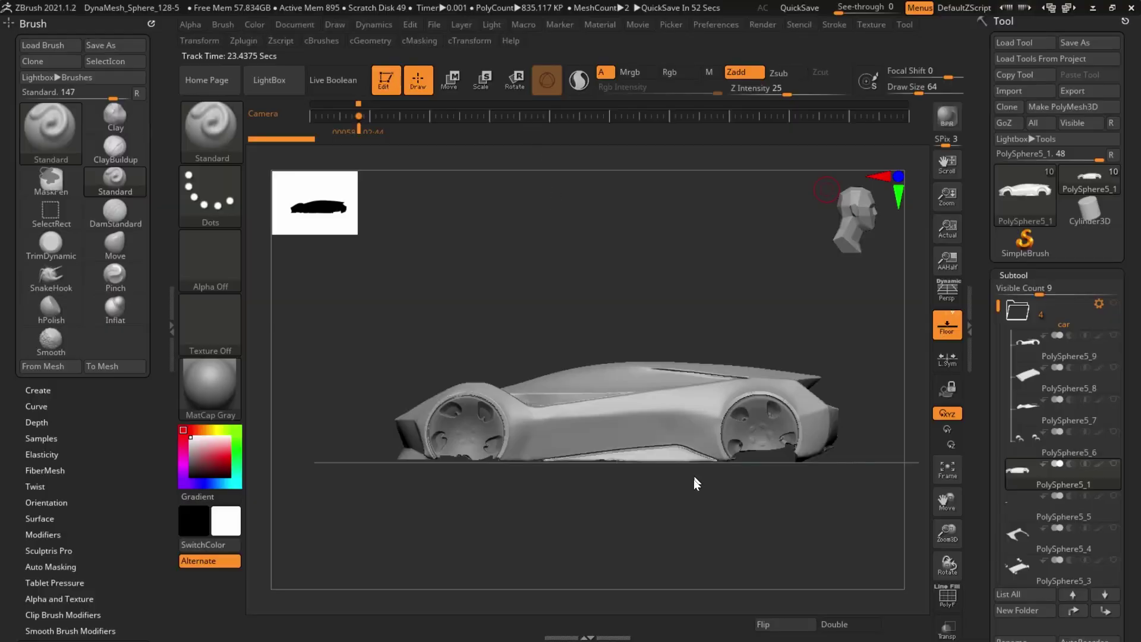
Switch back to ZBrush and build up the edges of the side recess behind the front wheel with ClayBuildup
mouse_move(693, 480)
left_mouse_down()
mouse_move(754, 502)
mouse_move(696, 487)
mouse_move(702, 478)
left_mouse_up()
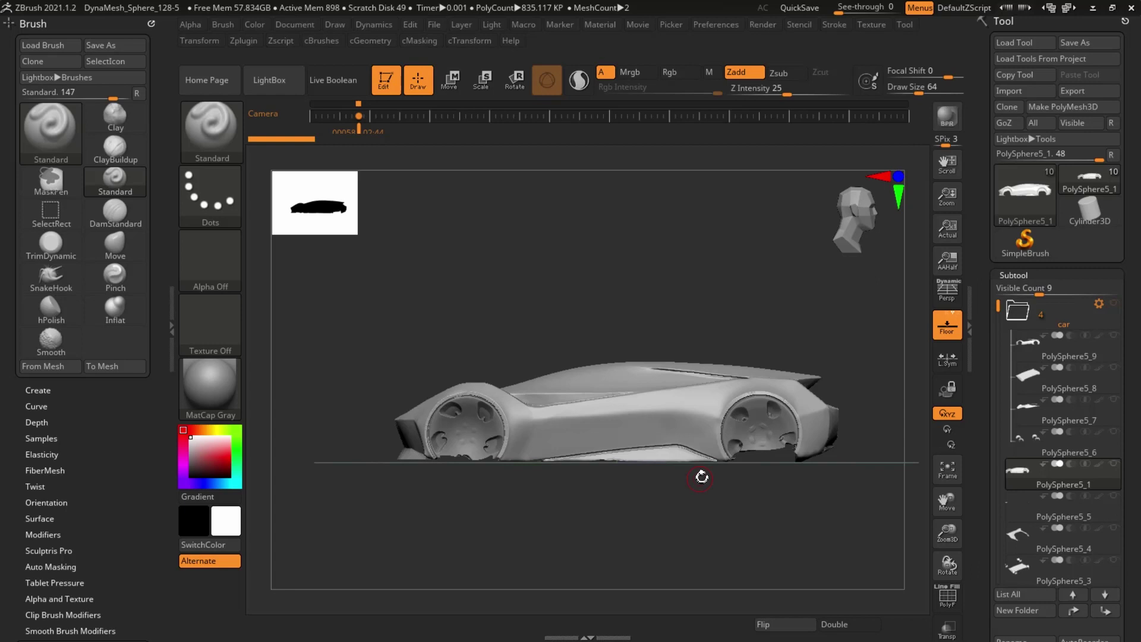
left_click_drag(628, 507, 652, 509)
right_click_drag(619, 436, 719, 482, "alt")
key("w")
key("y")
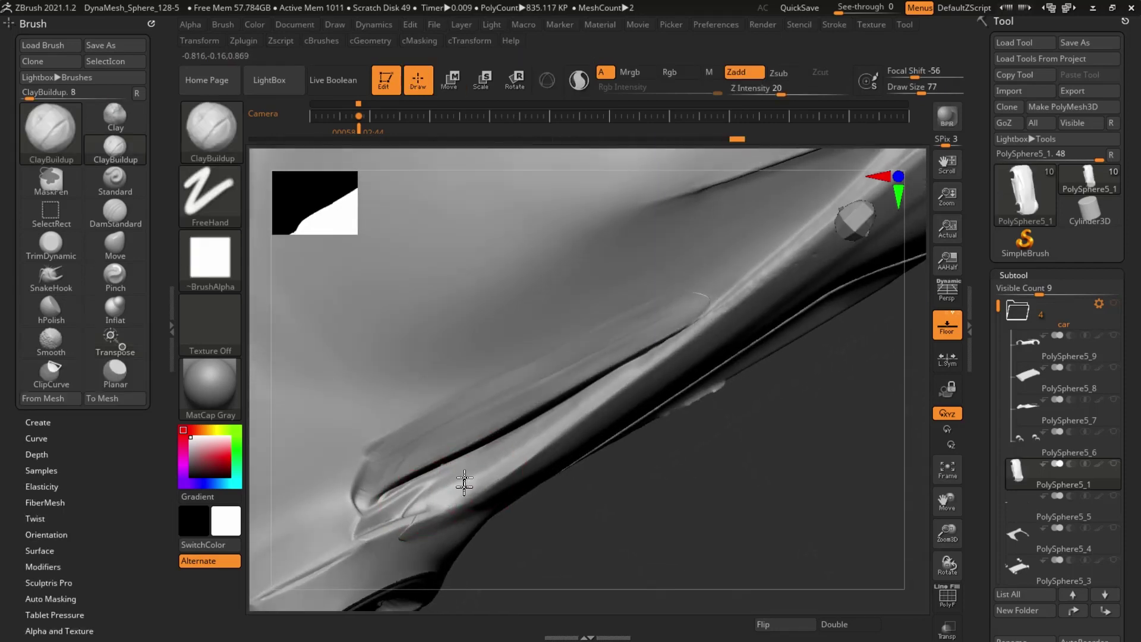
mouse_move(464, 484)
right_mouse_down()
mouse_move(462, 359)
mouse_move(519, 382)
mouse_move(483, 469)
mouse_move(515, 454)
mouse_move(625, 446)
mouse_move(497, 441)
mouse_move(528, 415)
mouse_move(517, 382)
mouse_move(466, 419)
mouse_move(514, 326)
mouse_move(523, 386)
mouse_move(560, 395)
mouse_move(536, 423)
mouse_move(519, 354)
right_mouse_up()
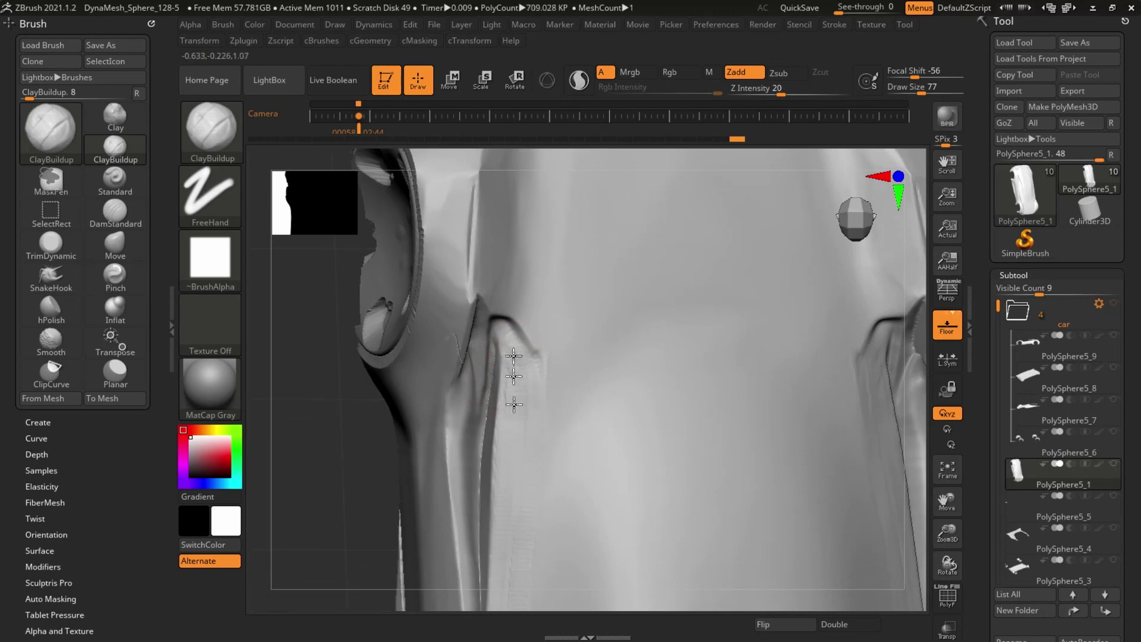
mouse_move(517, 396)
right_mouse_down()
mouse_move(523, 407)
mouse_move(561, 372)
mouse_move(650, 461)
mouse_move(662, 443)
mouse_move(639, 354)
right_mouse_up()
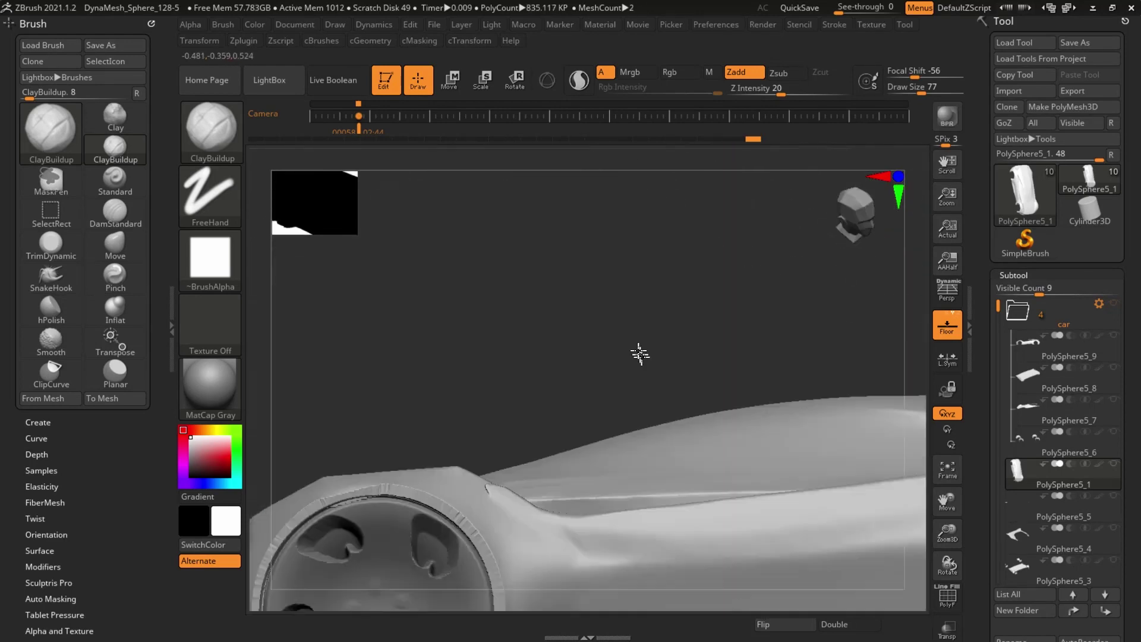
mouse_move(756, 416)
right_mouse_down()
mouse_move(583, 326)
mouse_move(558, 448)
mouse_move(588, 484)
mouse_move(628, 418)
mouse_move(584, 315)
right_mouse_up()
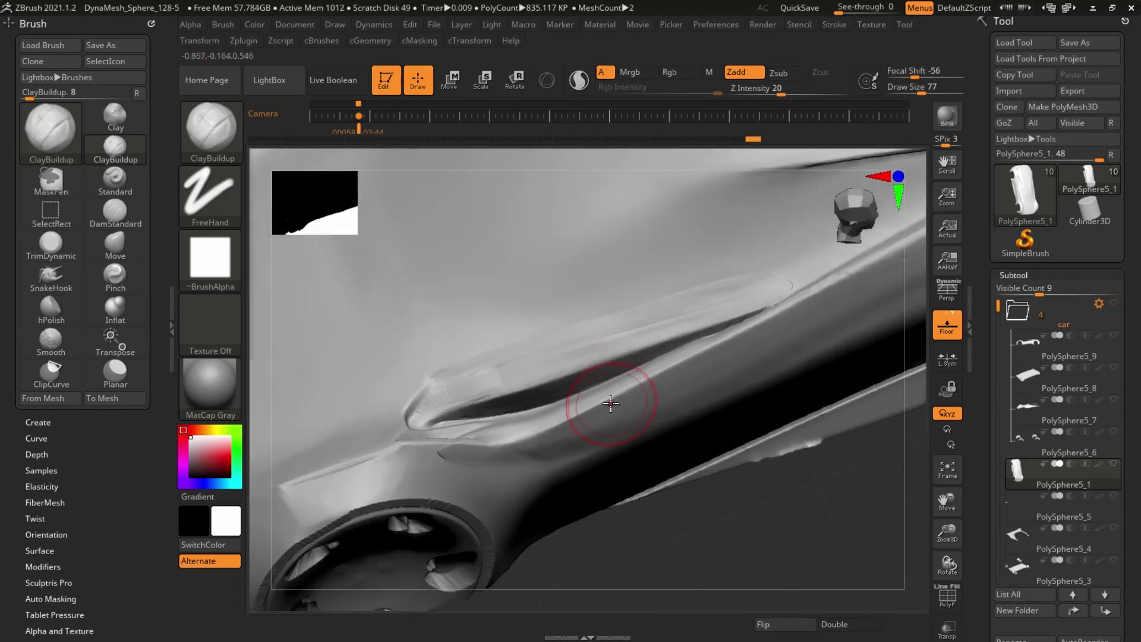
key("space")
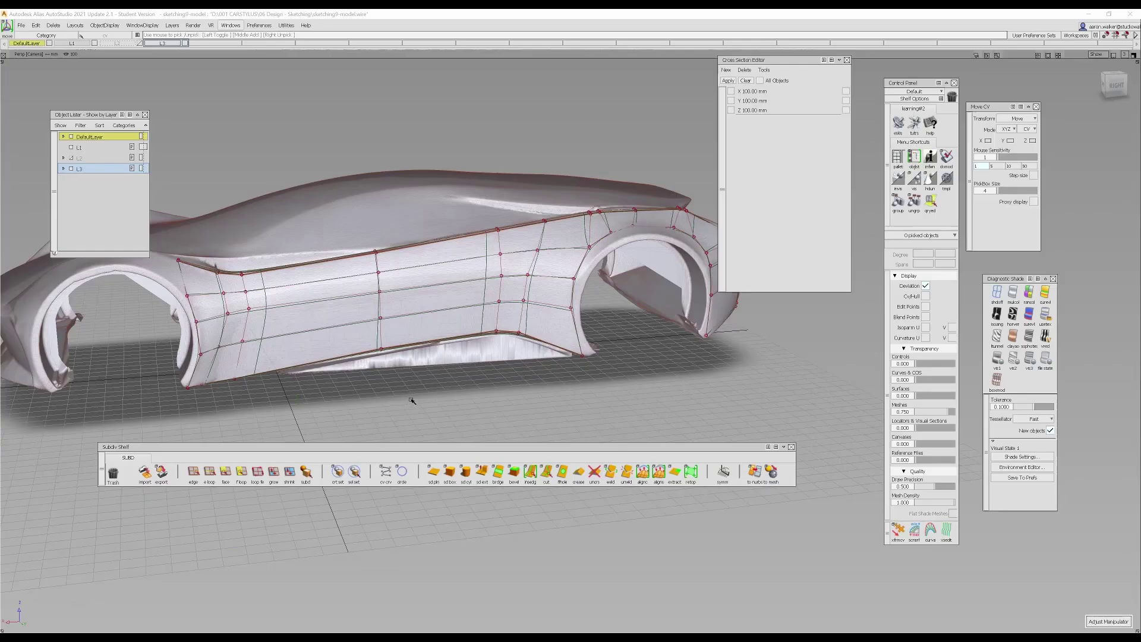
Switch to Alias AutoStudio and start the Retopology tool with the car's side-panel subdiv picked
left_click_drag(542, 283, 574, 385, "alt+shift")
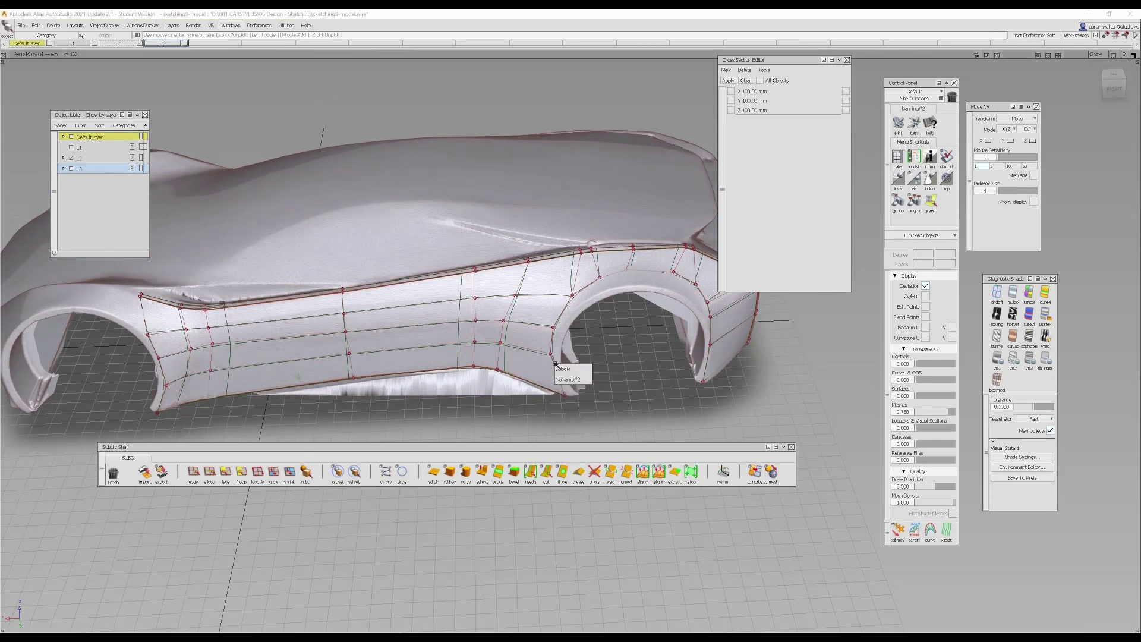
left_click(558, 368)
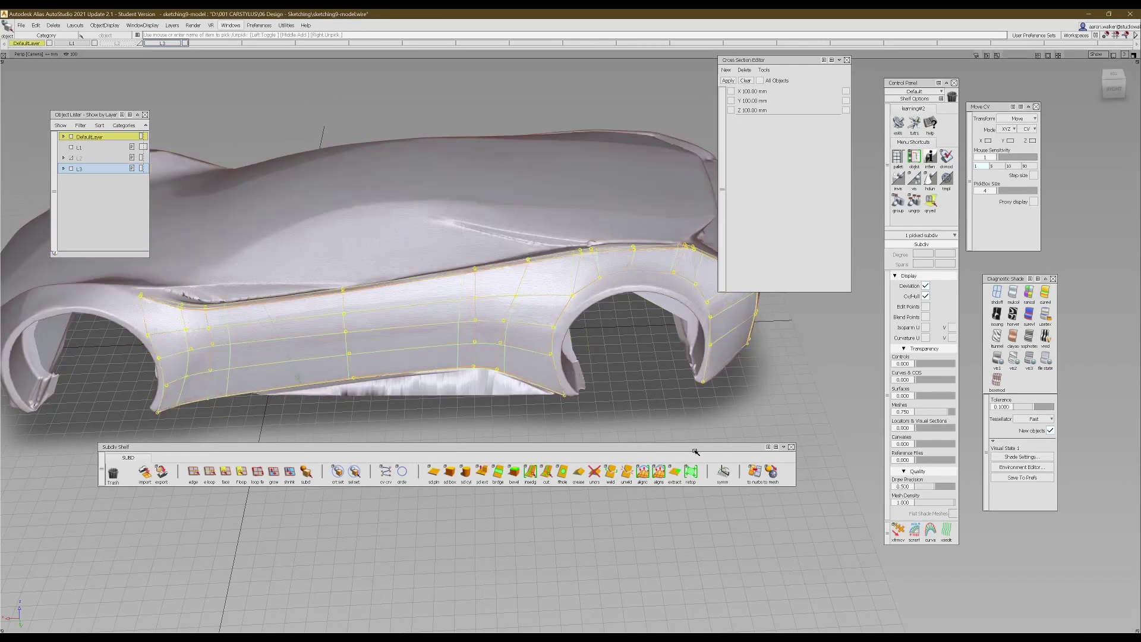
left_click(691, 472)
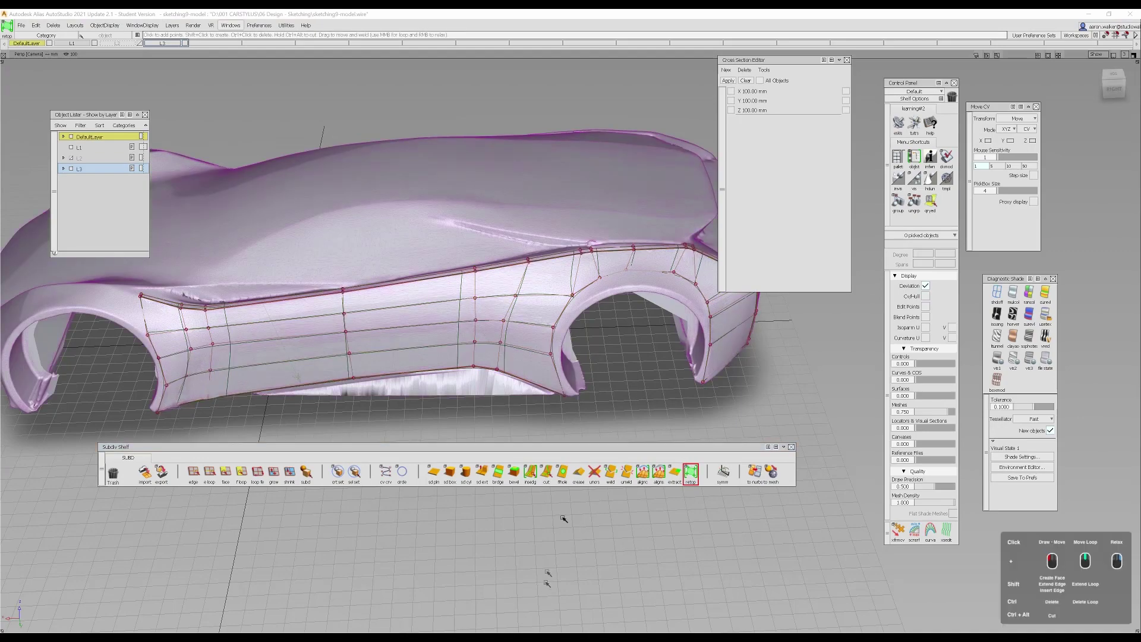
Retopologize the front wheel arch, laying subdiv faces over the sculpted reference mesh around the wheel opening
left_click_drag(609, 370, 484, 281, "alt+shift")
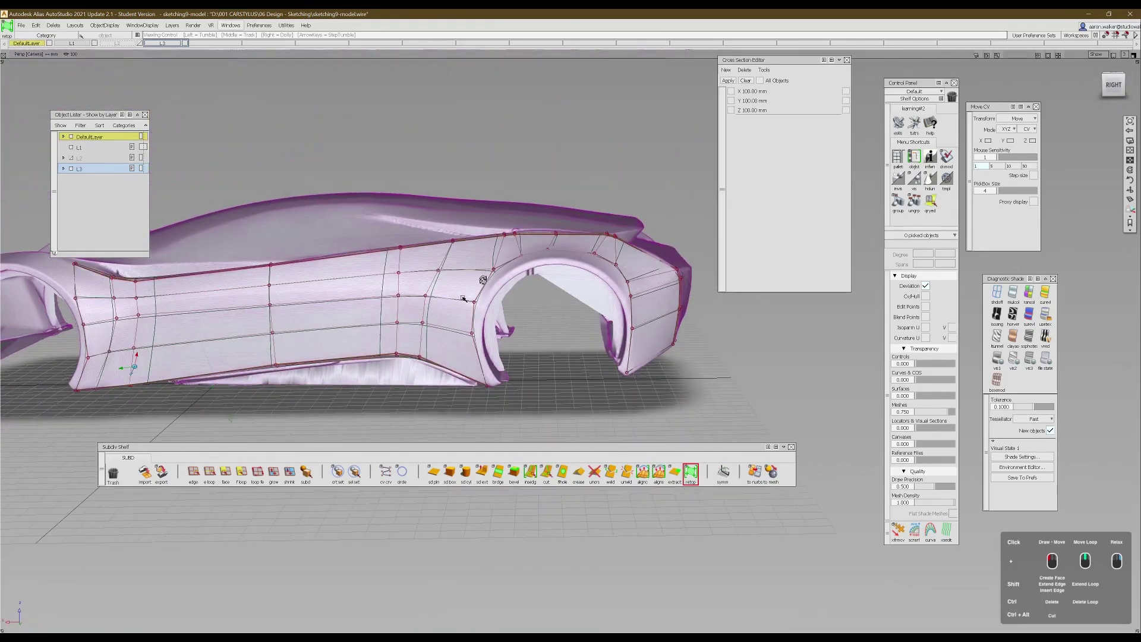
right_click_drag(484, 281, 456, 313, "alt+shift")
mouse_move(457, 313)
middle_mouse_down("alt+shift")
mouse_move(535, 315)
mouse_move(713, 354)
middle_mouse_up("alt+shift")
middle_click_drag(311, 303, 700, 332, "alt+shift")
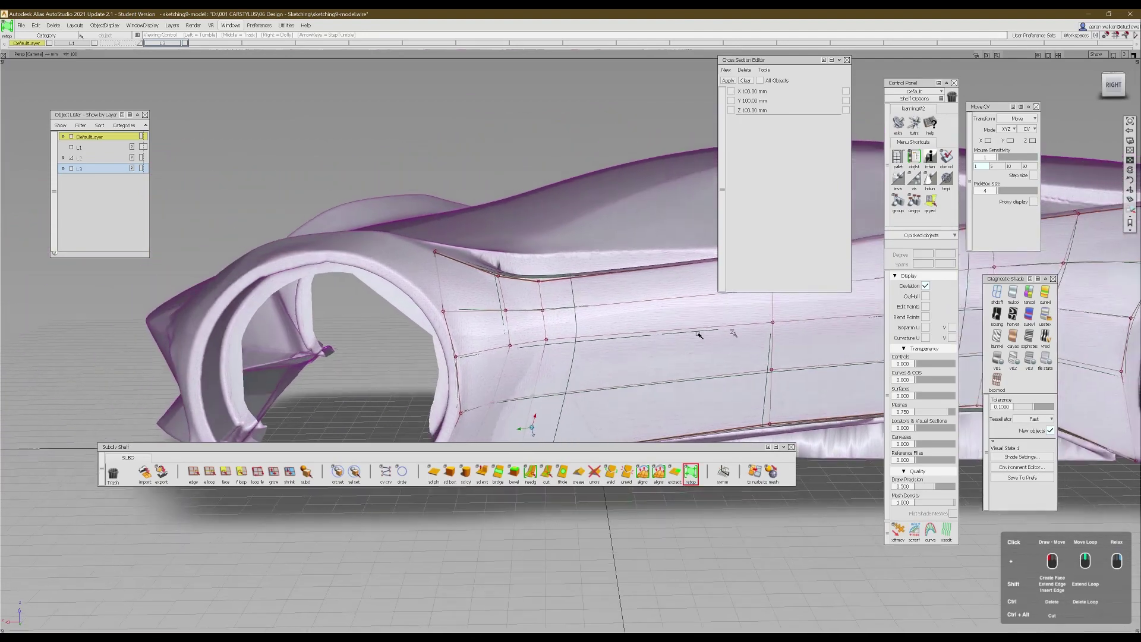
mouse_move(359, 292)
left_mouse_down("alt+shift")
mouse_move(391, 313)
mouse_move(393, 273)
left_mouse_up("alt+shift")
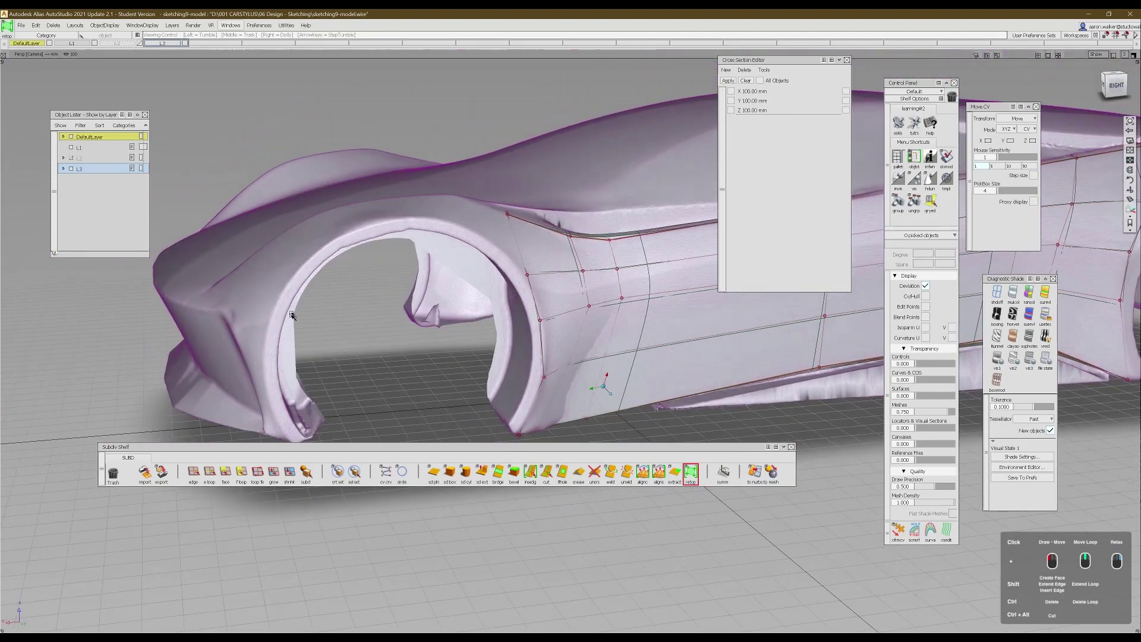
left_click_drag(357, 236, 354, 245, "alt+shift")
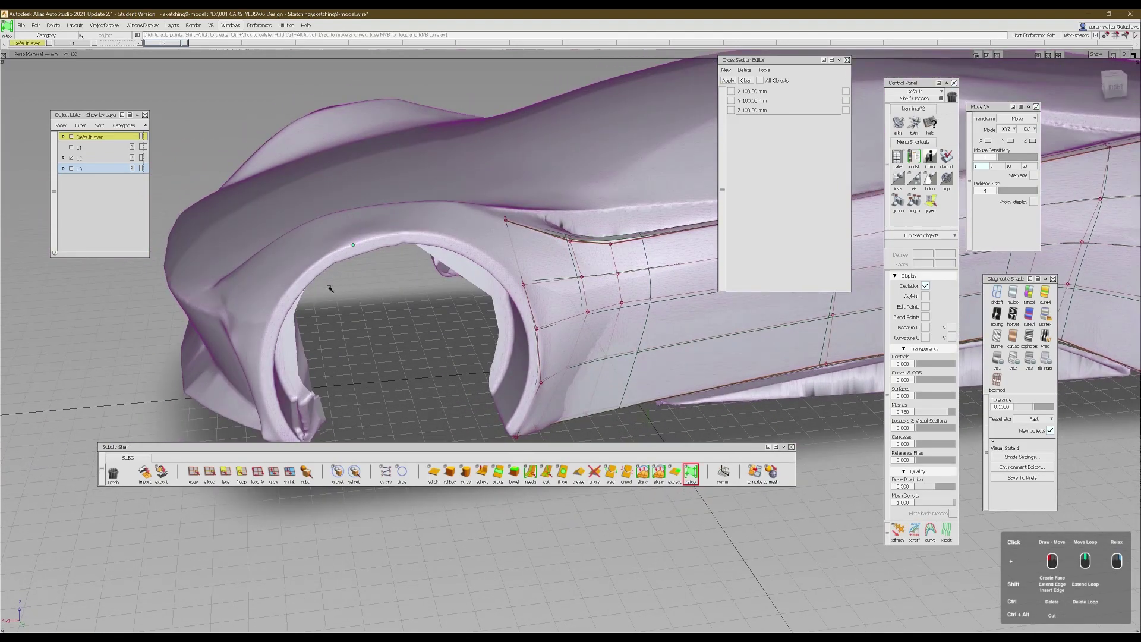
left_click_drag(330, 288, 437, 268, "alt+shift")
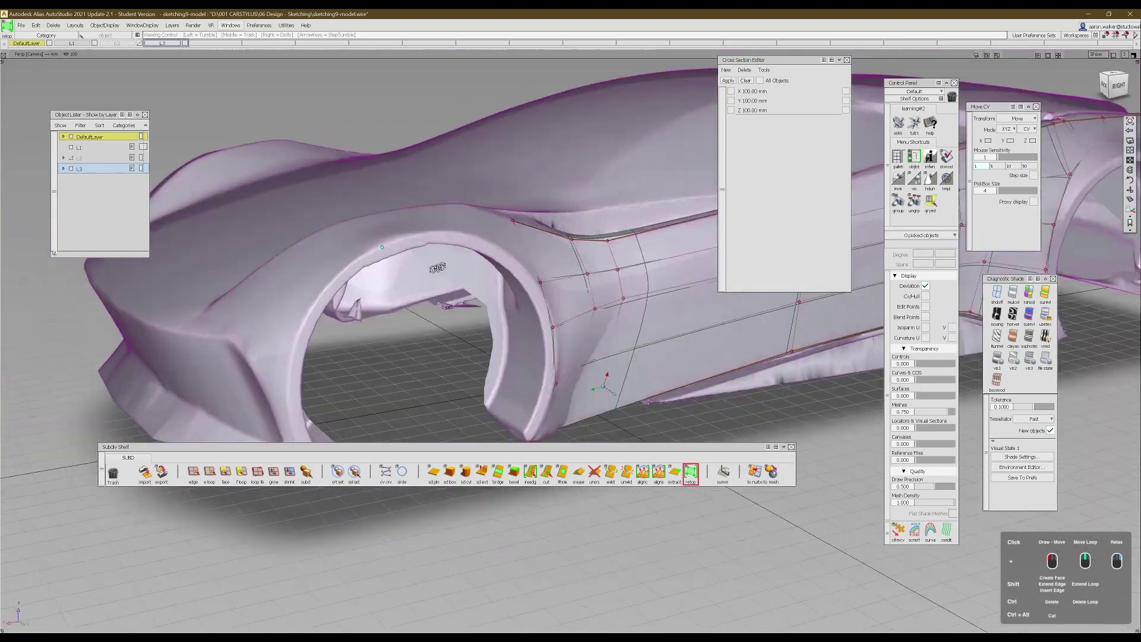
middle_click_drag(436, 268, 484, 298, "alt+shift")
right_click_drag(484, 298, 461, 280, "alt+shift")
left_click_drag(461, 280, 342, 266, "alt+shift")
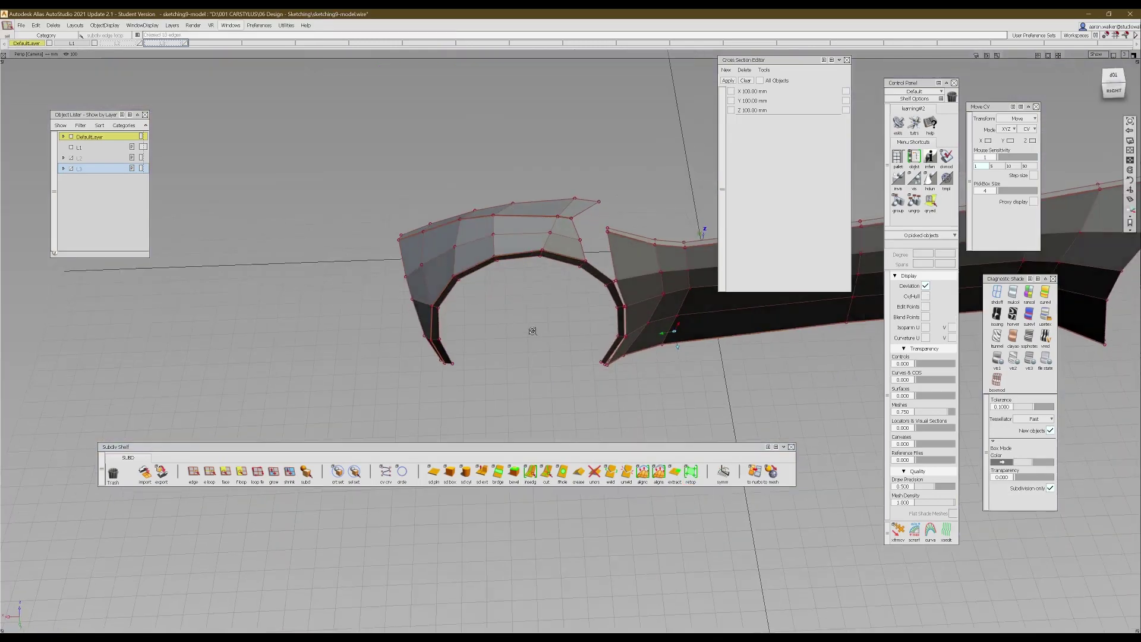
Display the subdiv as a smooth surface instead of box mode and inspect the wheel arch with zebra-stripe shading
key("ctrl+b")
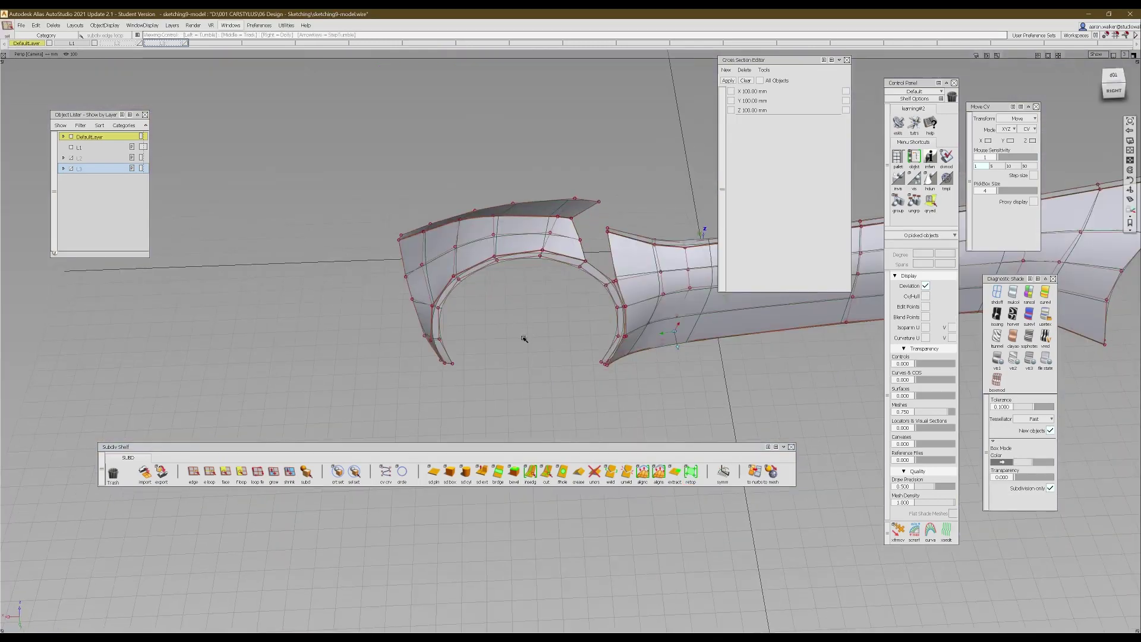
key("3")
left_click_drag(528, 302, 500, 411, "alt+shift")
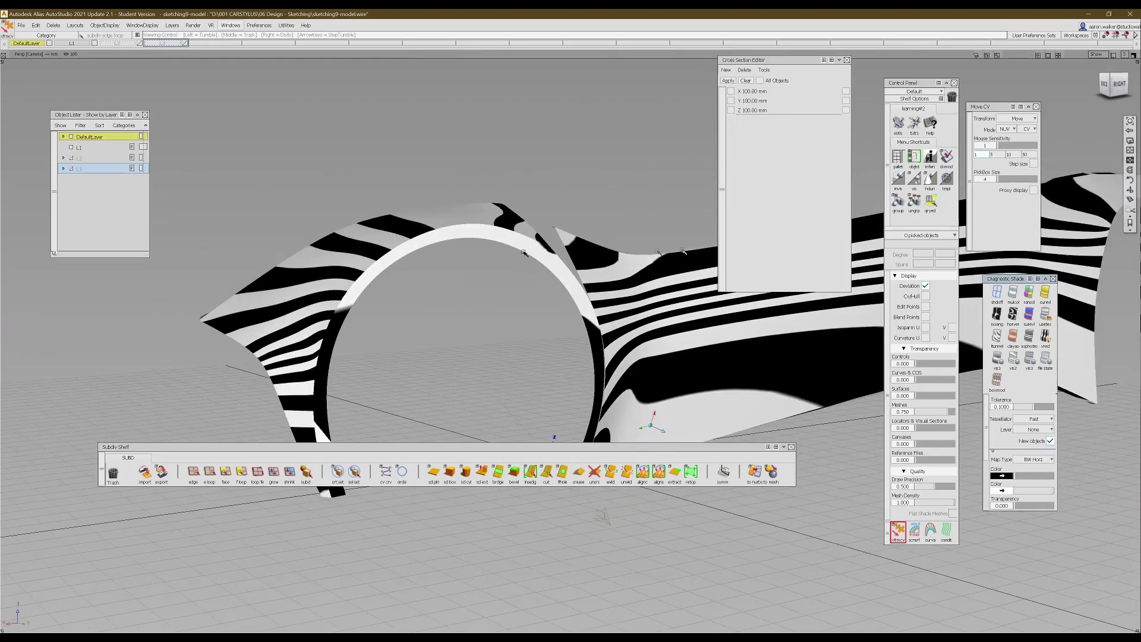
left_click_drag(523, 248, 444, 171, "alt+shift")
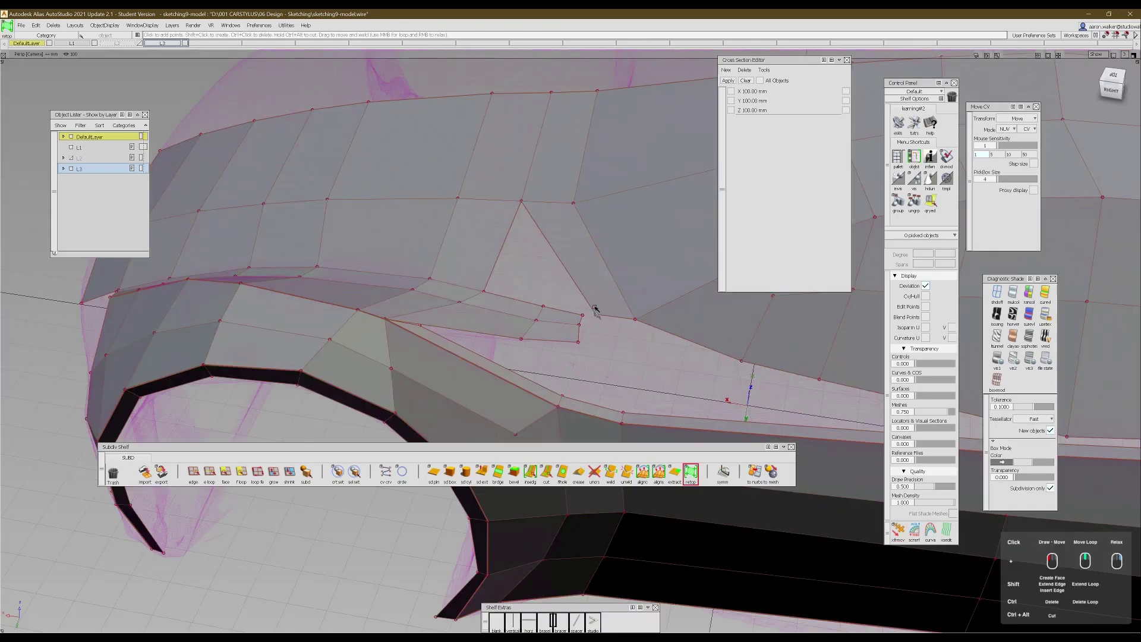
Undo the last subdiv edit around the open gap between the wheel arch and the body side
mouse_move(595, 311)
left_mouse_down("alt+shift")
mouse_move(660, 310)
mouse_move(600, 280)
left_mouse_up("alt+shift")
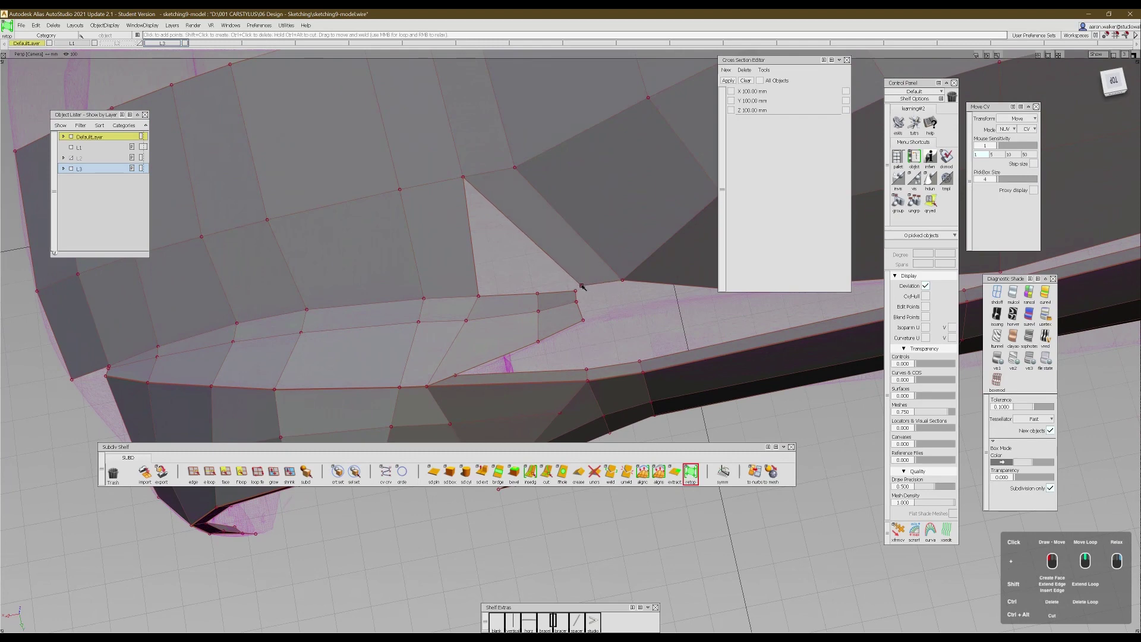
left_click_drag(581, 286, 519, 250, "alt+shift")
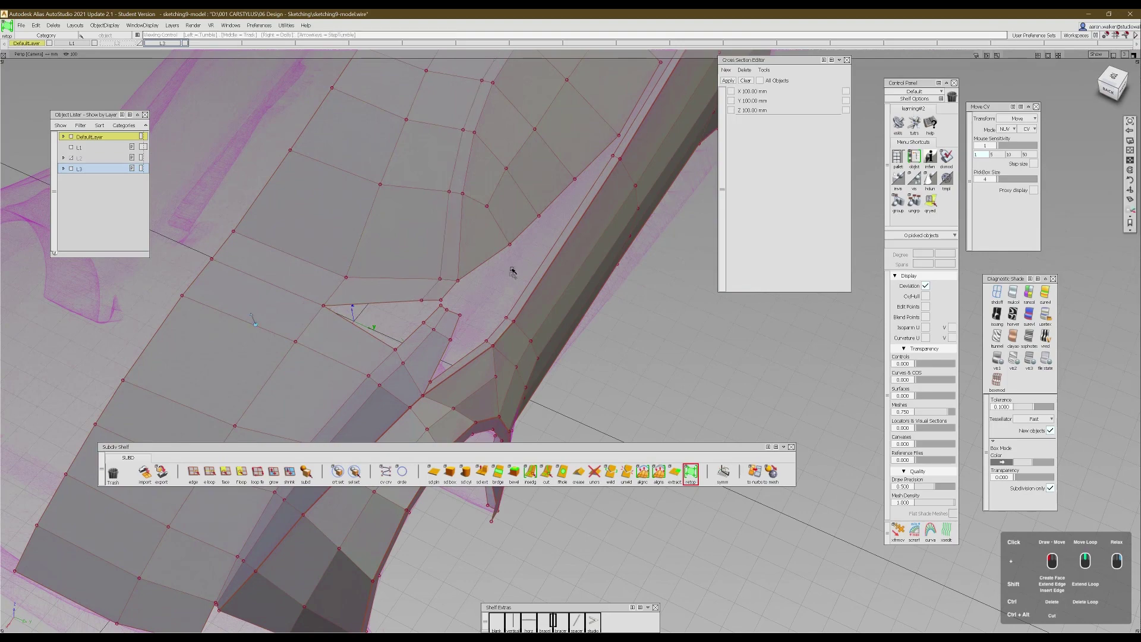
mouse_move(441, 279)
left_mouse_down("alt+shift")
mouse_move(526, 173)
mouse_move(564, 194)
mouse_move(438, 286)
left_mouse_up("alt+shift")
key("ctrl+z")
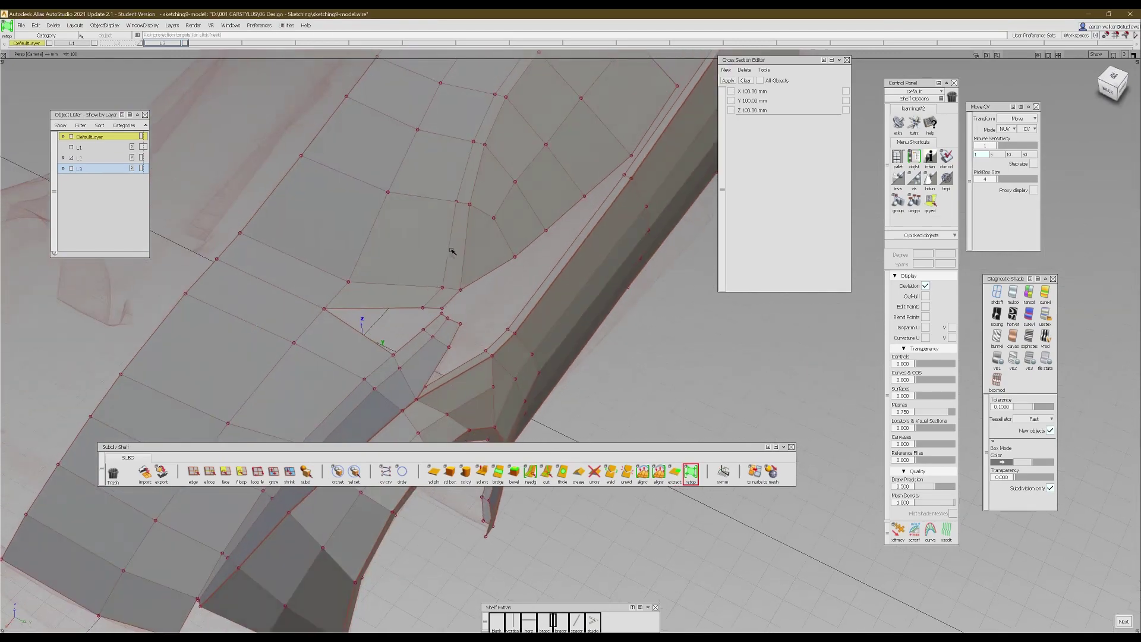
Pick the car body subdiv from the overlapping objects and restart the Retopology tool on it
mouse_move(489, 232)
left_mouse_down("alt+shift")
mouse_move(380, 233)
mouse_move(485, 243)
left_mouse_up("alt+shift")
left_click(486, 279)
left_click(503, 274)
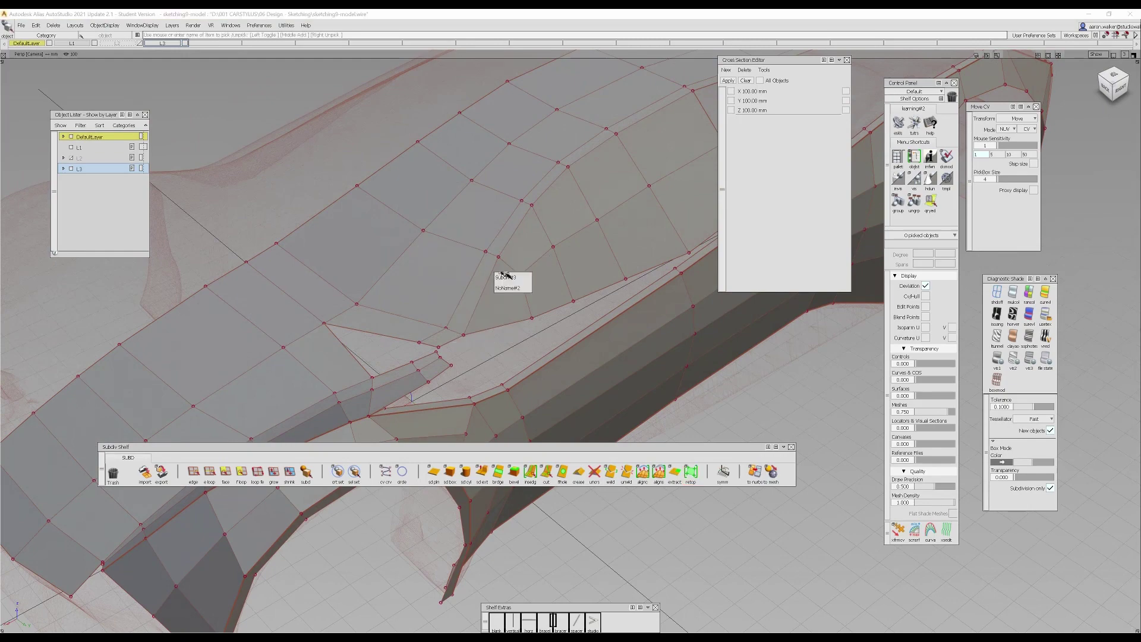
left_click(513, 278)
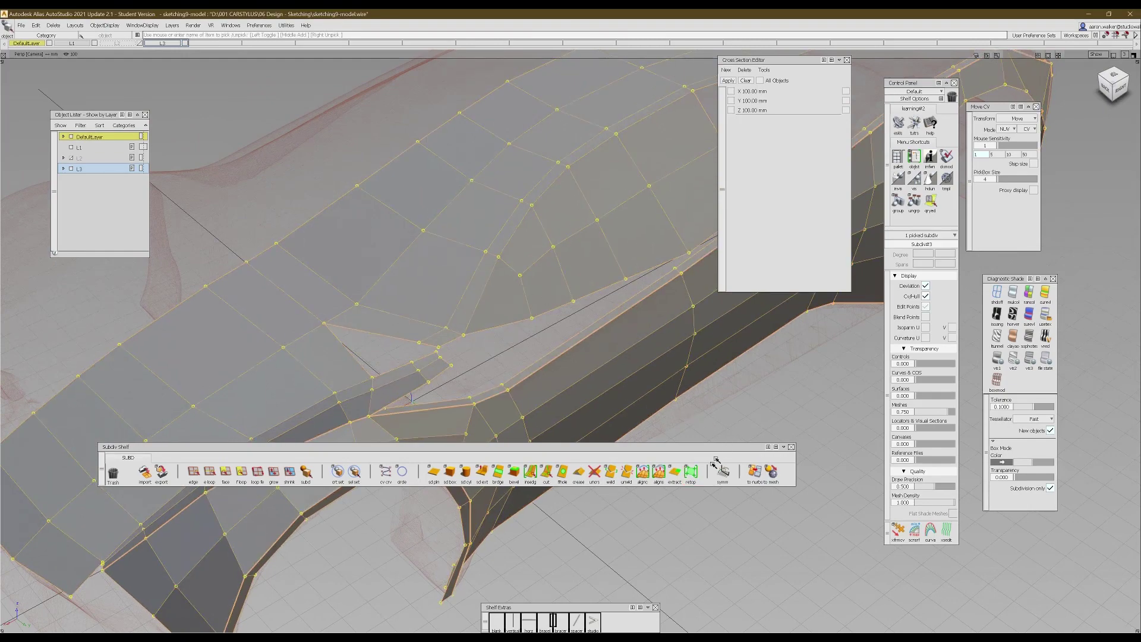
left_click(695, 474)
Toggle the subdiv between box mode and smooth display to check the body side's shape from several angles
left_click_drag(544, 346, 487, 328, "alt+shift")
key("ctrl+b")
mouse_move(542, 282)
left_mouse_down("alt+shift")
mouse_move(492, 166)
mouse_move(516, 321)
left_mouse_up("alt+shift")
key("ctrl+b")
left_click_drag(466, 250, 363, 217, "alt+shift")
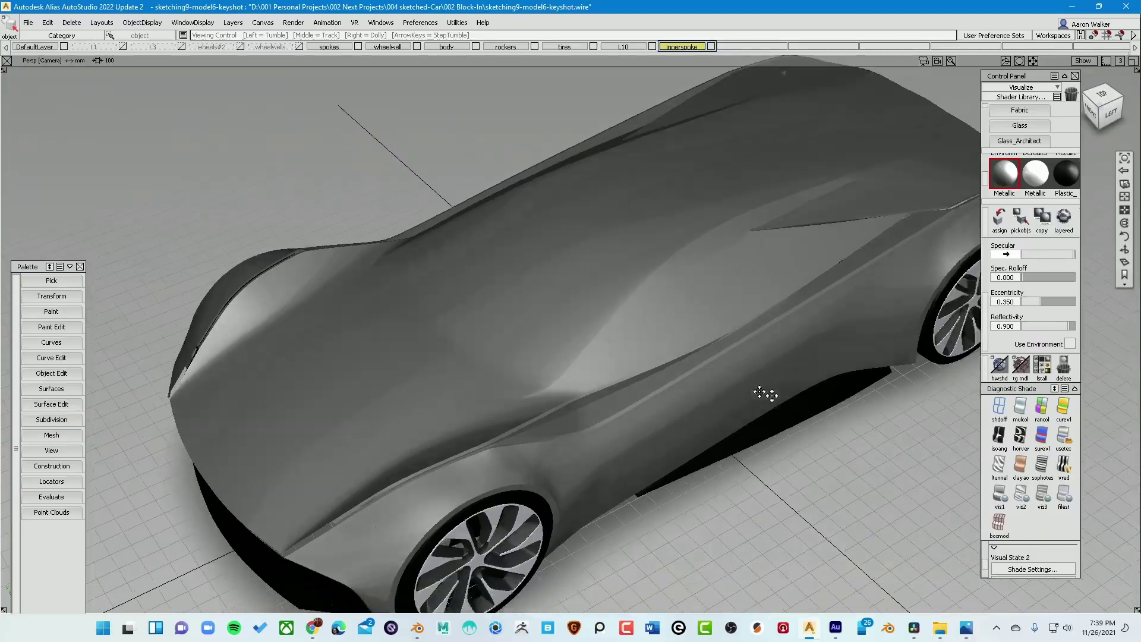
Inspect the complete shaded car with its wheels, and switch to KeyShot to view the rendered car beside the standing figure from another angle
mouse_move(765, 395)
left_mouse_down("alt+shift")
mouse_move(640, 408)
mouse_move(650, 403)
mouse_move(594, 470)
mouse_move(591, 416)
mouse_move(442, 443)
left_mouse_up("alt+shift")
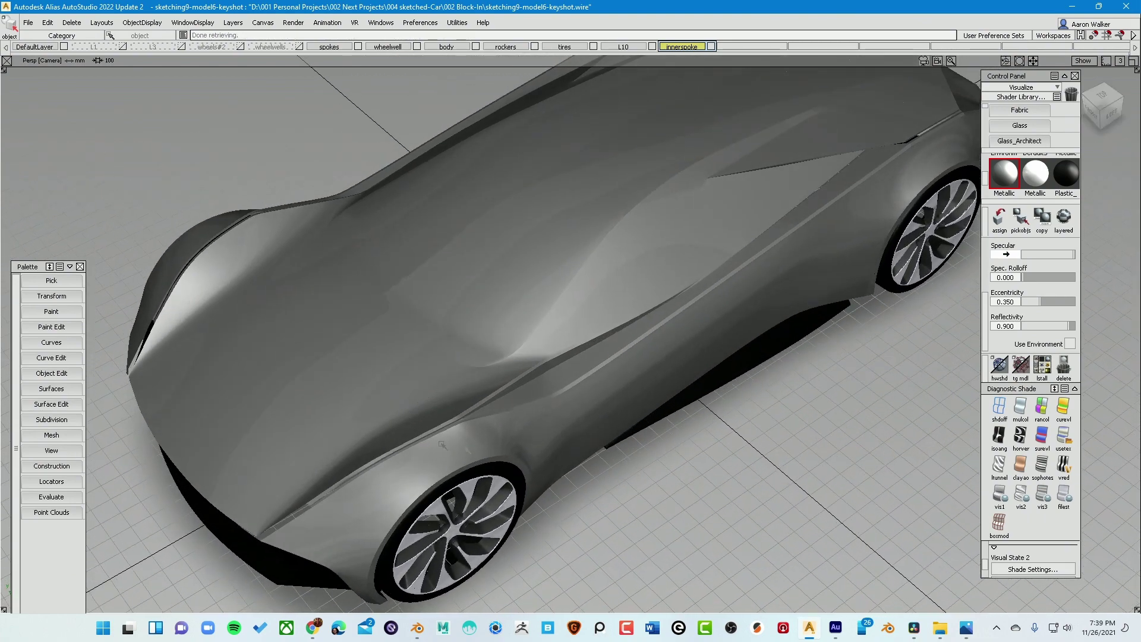
left_click_drag(439, 397, 595, 312, "alt+shift")
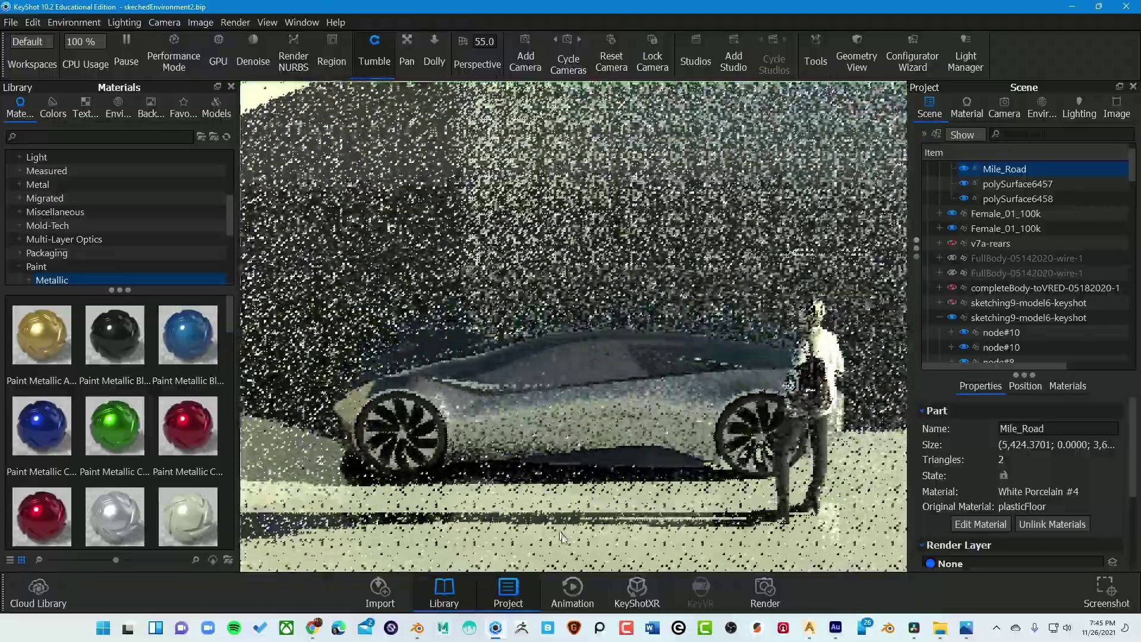
left_click_drag(579, 491, 594, 511)
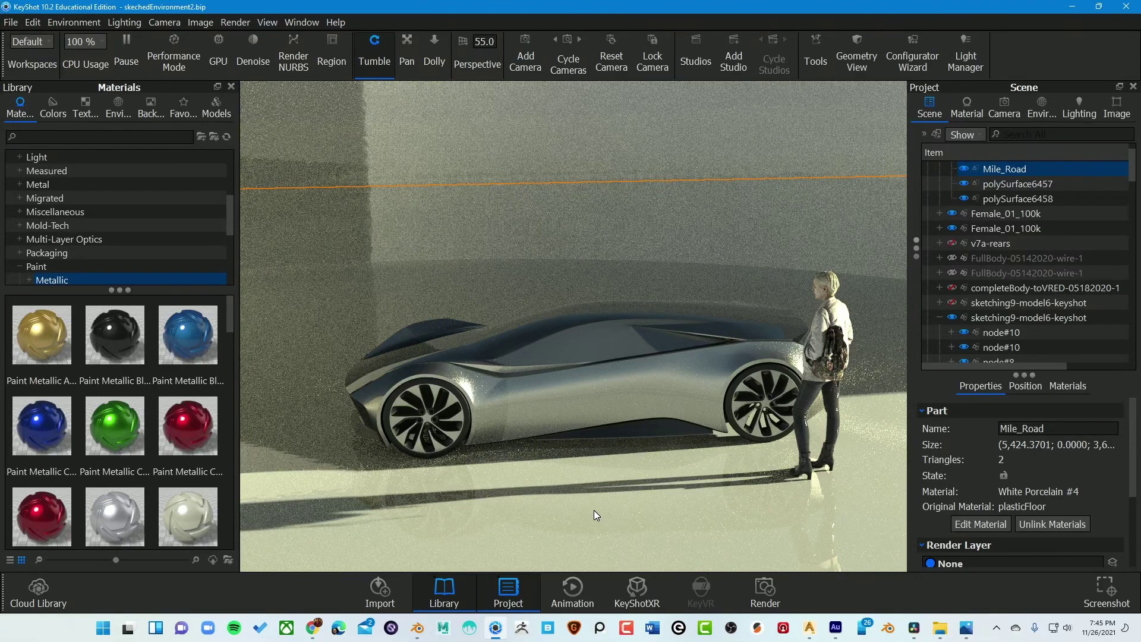